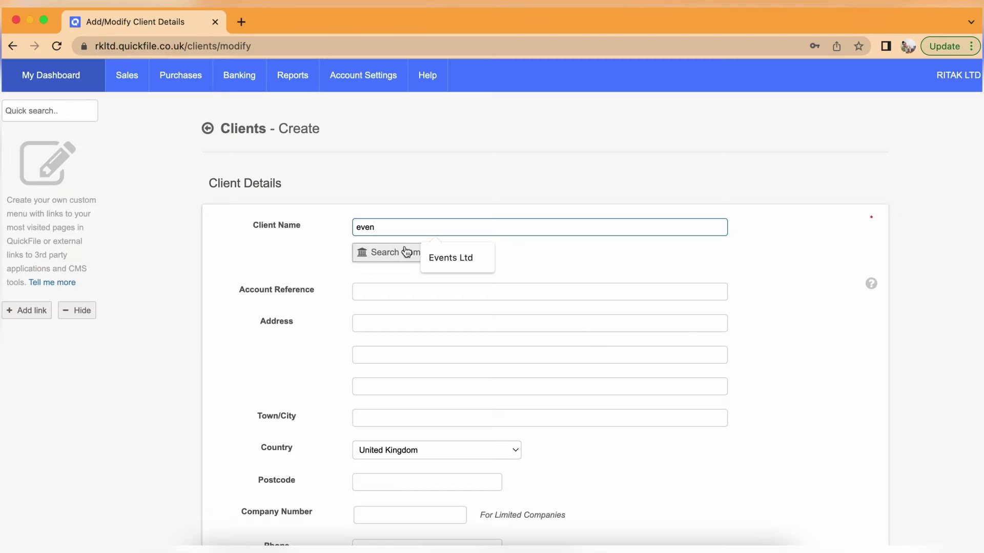
- Enter Events Ltd as the client name and search Companies House for it
click(446, 258)
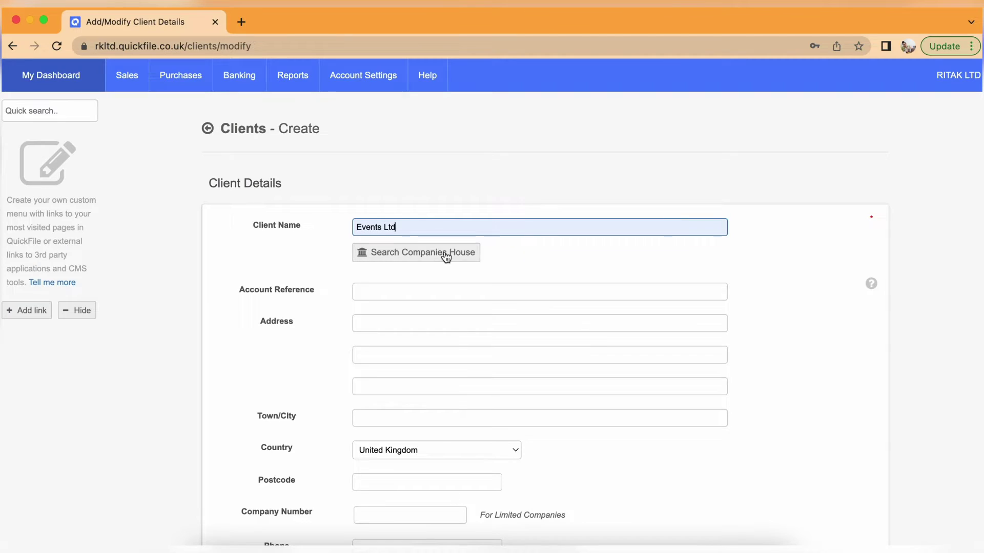
click(444, 265)
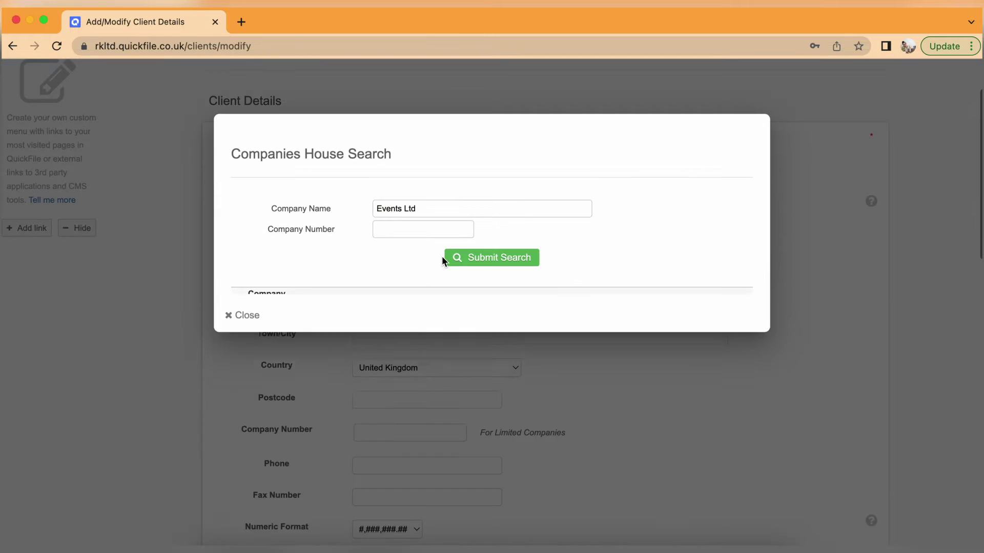
scroll(432, 468, down, 15)
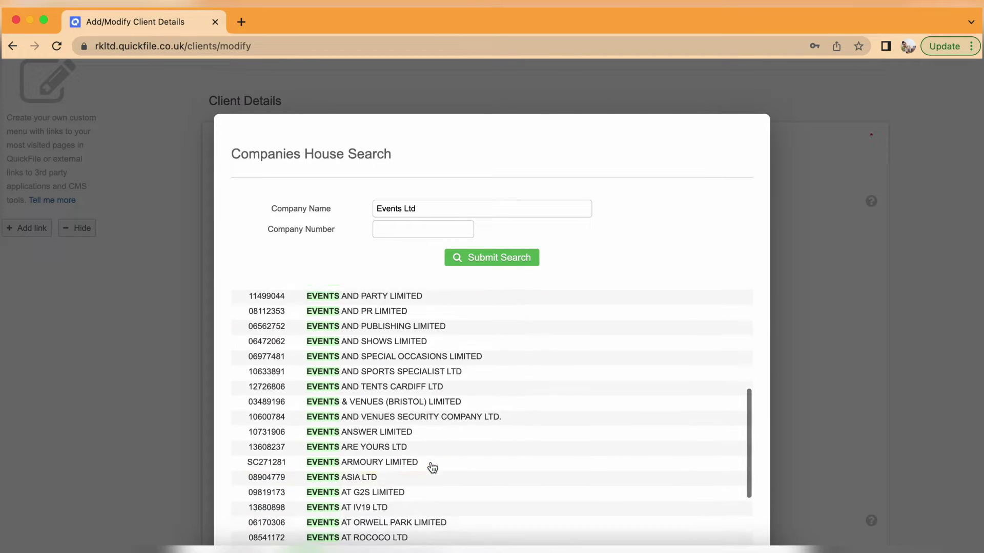
scroll(432, 467, down, 2)
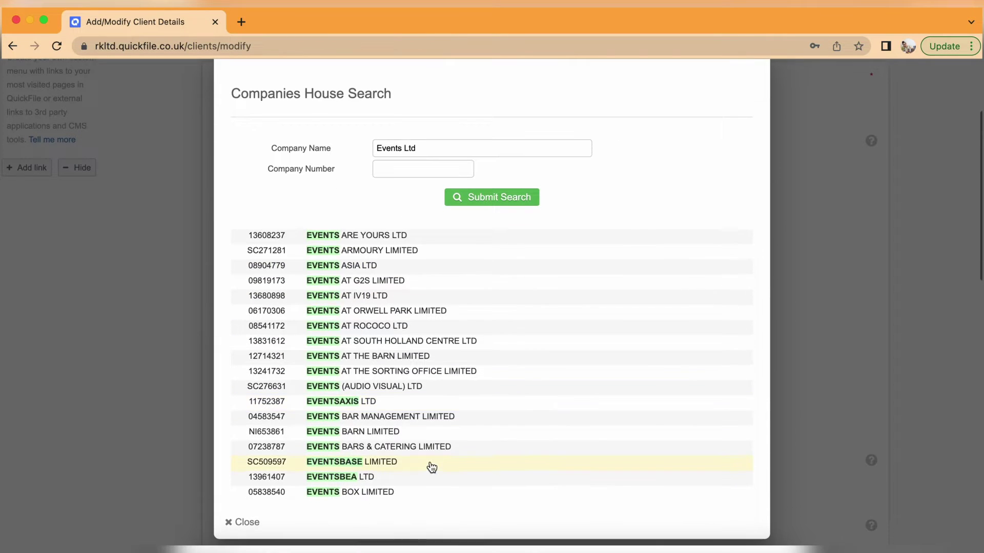
- Import EVENTS BOX LIMITED's details into the new client, confirming the overwrite
click(403, 494)
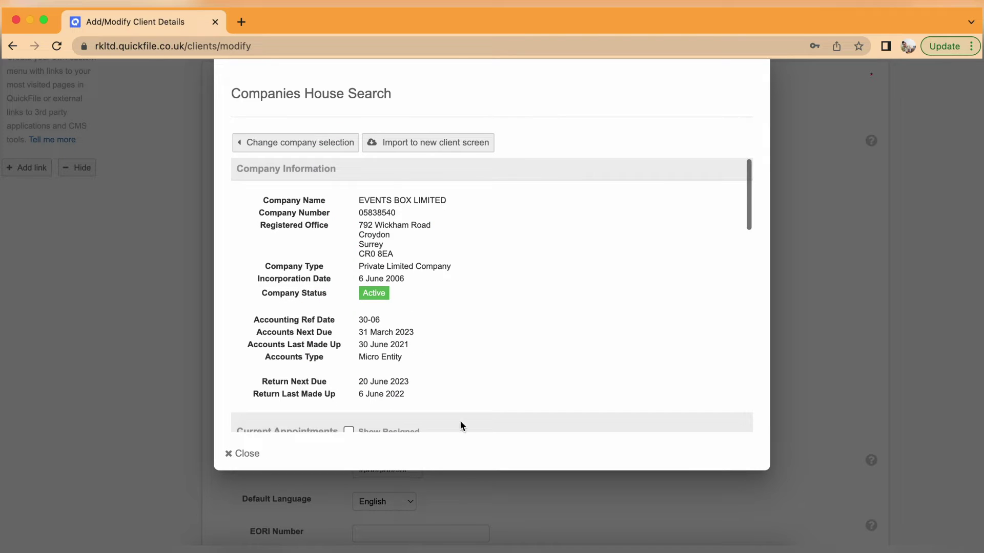
click(473, 153)
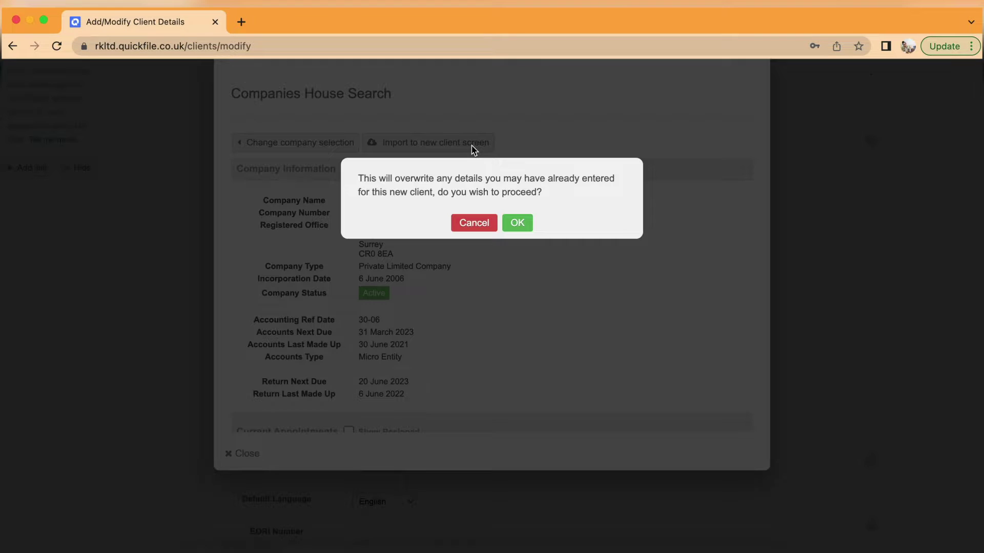
click(521, 224)
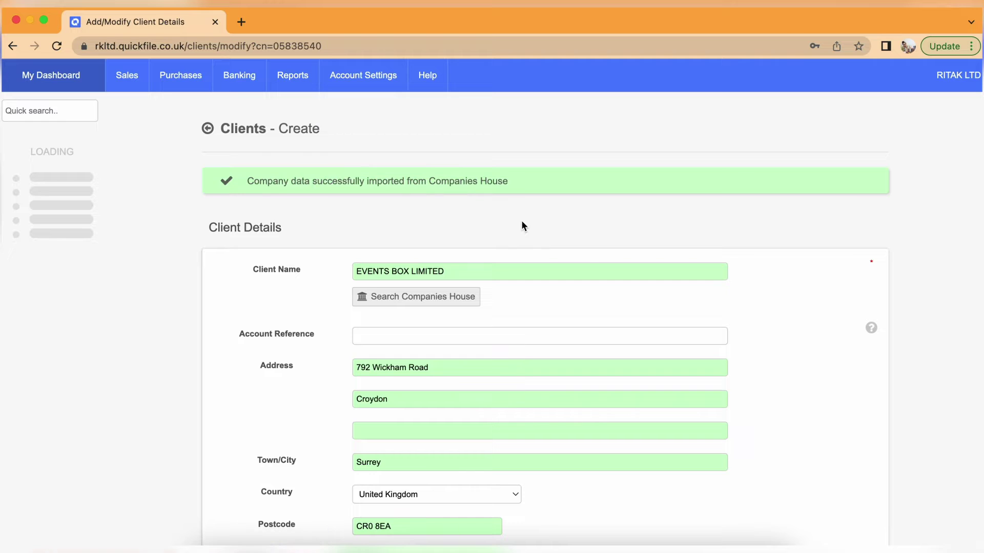
scroll(709, 382, down, 5)
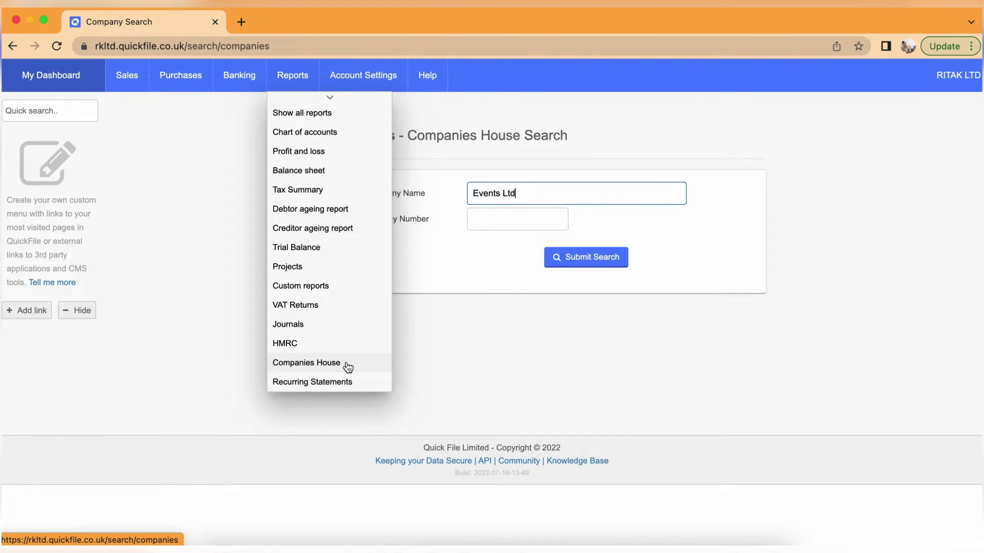
- Run the Companies House search for Events Ltd to list matching companies
click(440, 342)
click(549, 195)
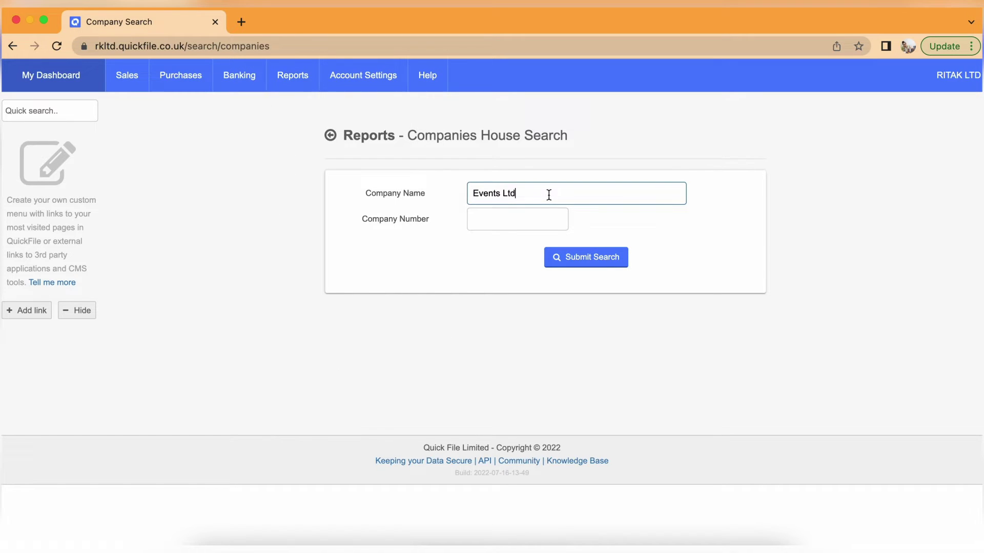
click(591, 263)
scroll(617, 407, down, 4)
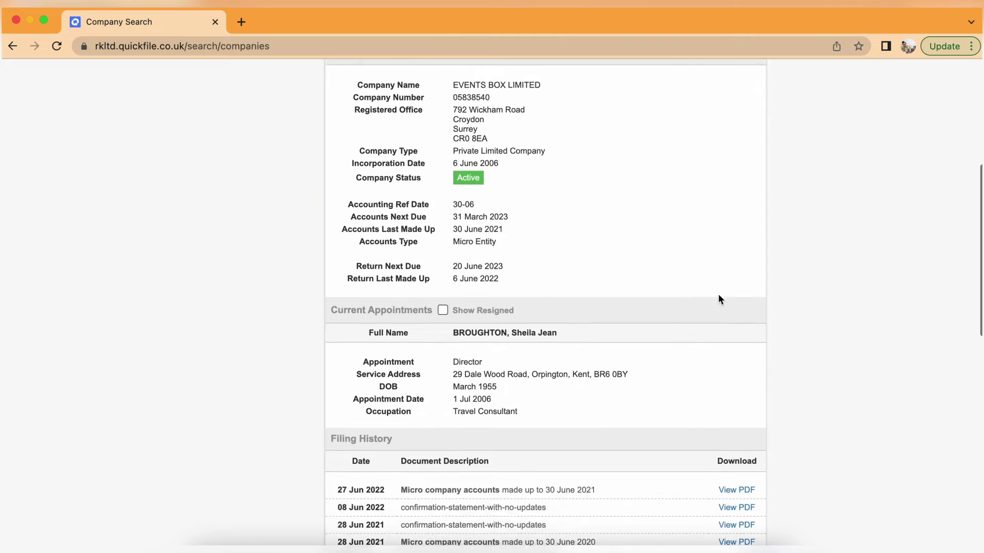
- Download the 27 Jun 2022 micro accounts PDF from the Filing History
scroll(718, 297, down, 5)
scroll(718, 296, down, 2)
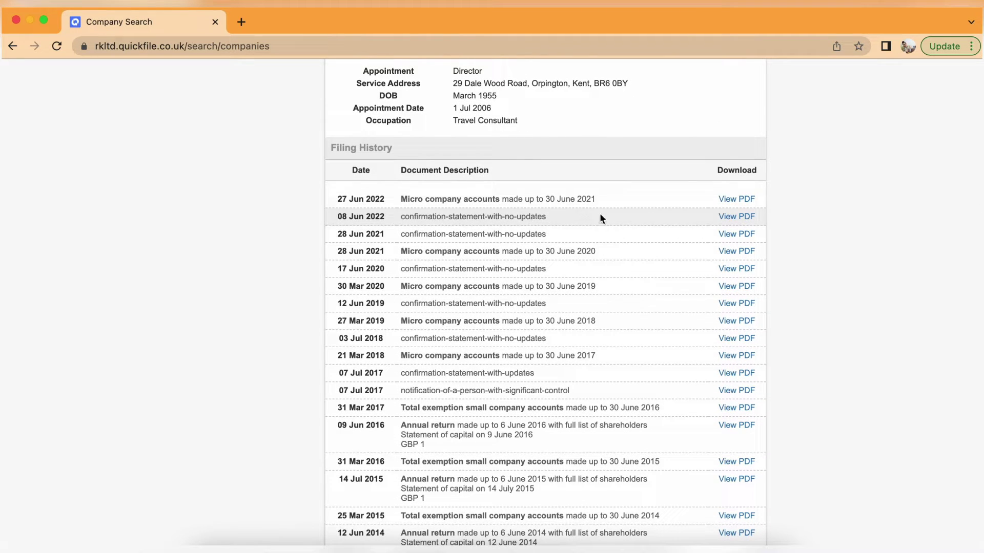
click(748, 200)
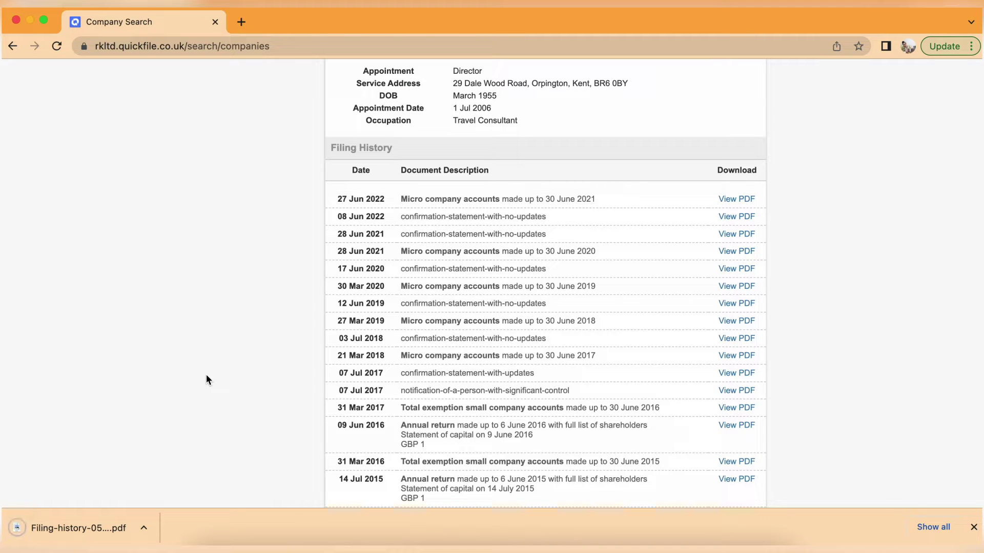
- Open the downloaded filing-history PDF and scroll through its pages
click(79, 529)
scroll(515, 434, down, 2)
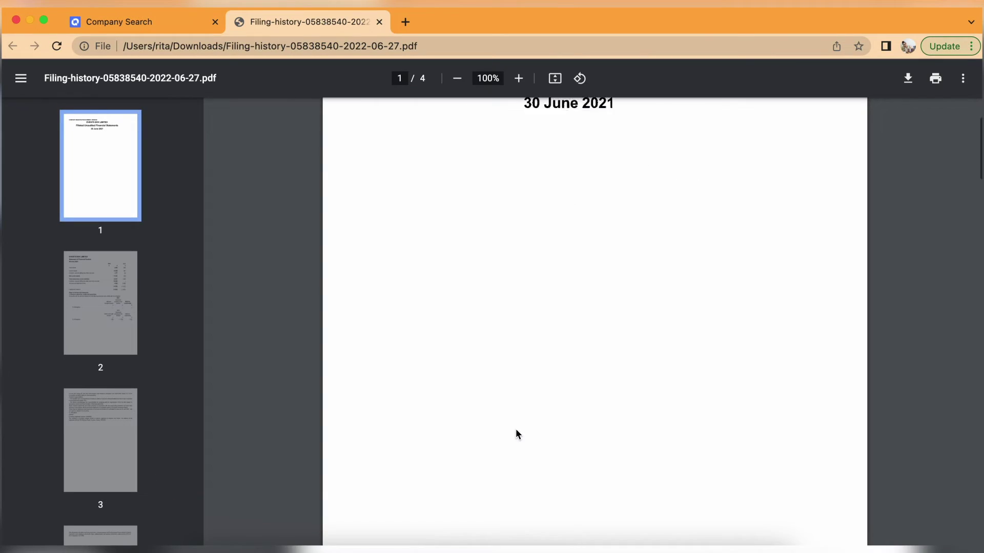
scroll(516, 435, down, 20)
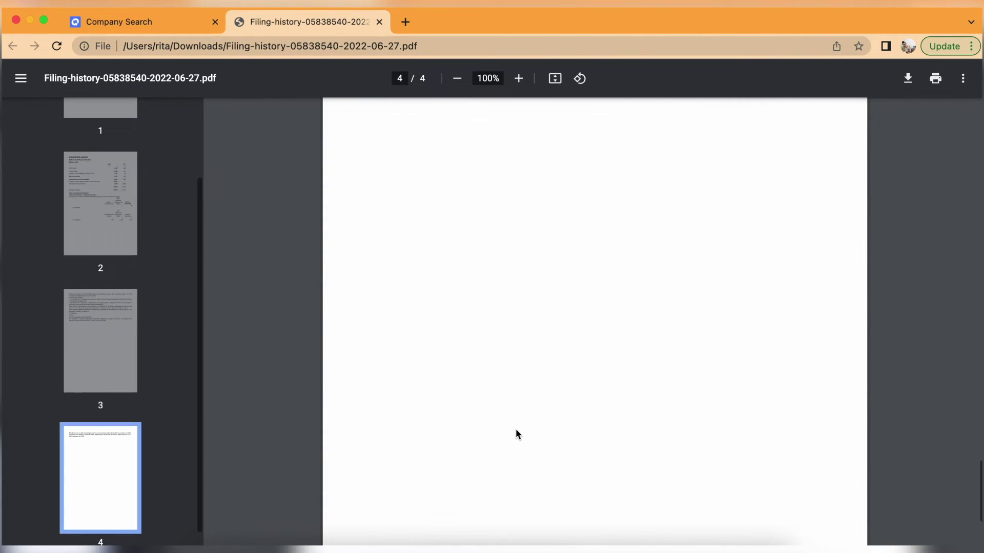
scroll(517, 435, up, 15)
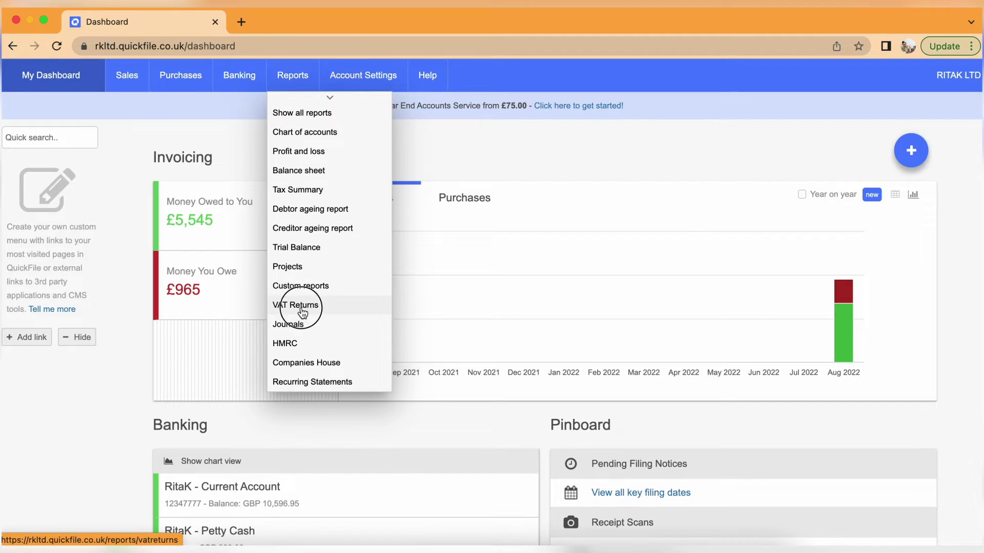
- Go to the VAT Returns report page
click(302, 310)
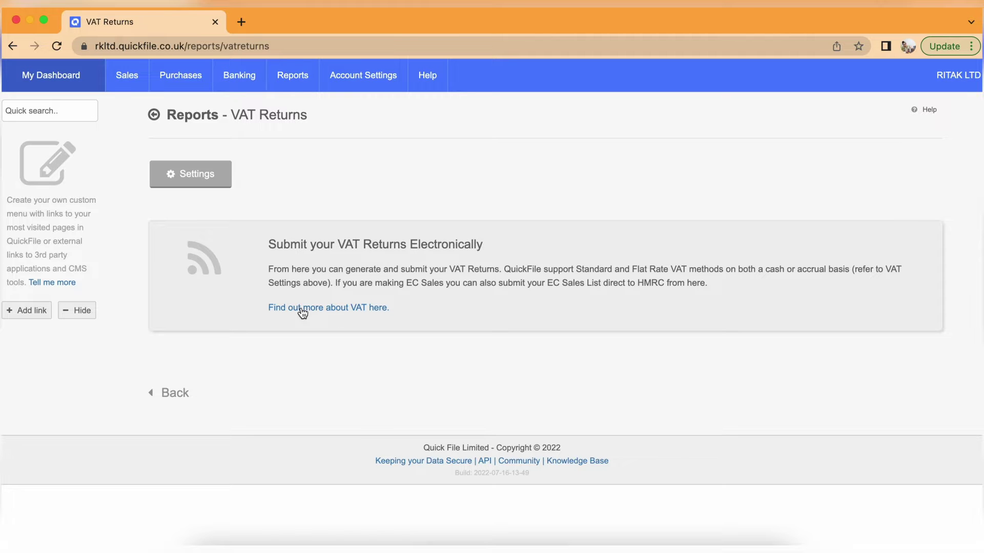
mouse_move(293, 75)
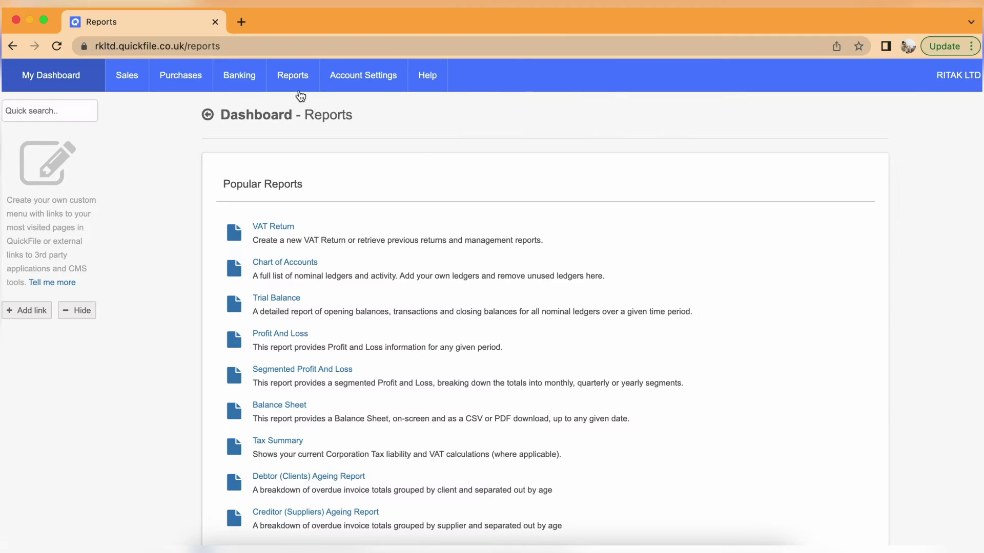
- View the Tax Summary report from the Reports menu
mouse_move(293, 83)
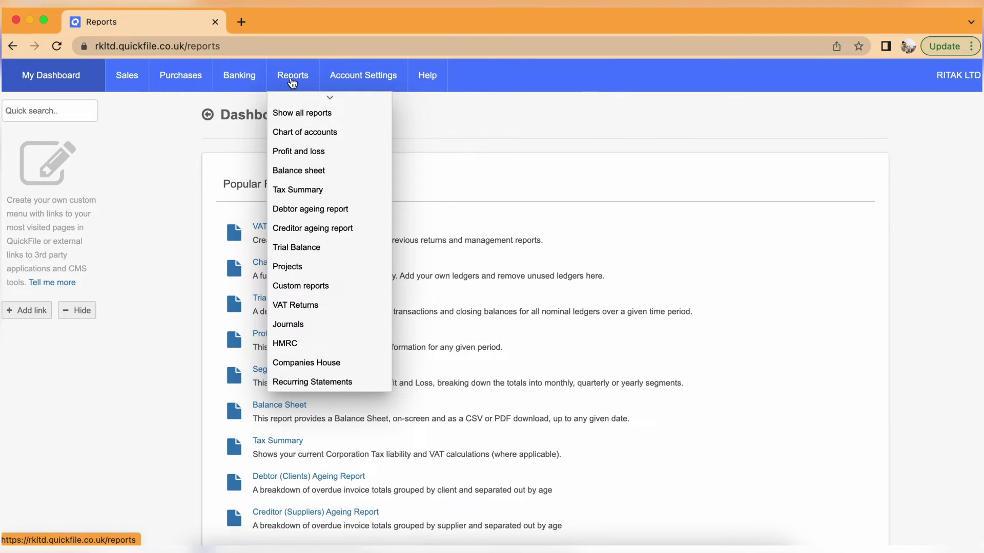
click(337, 198)
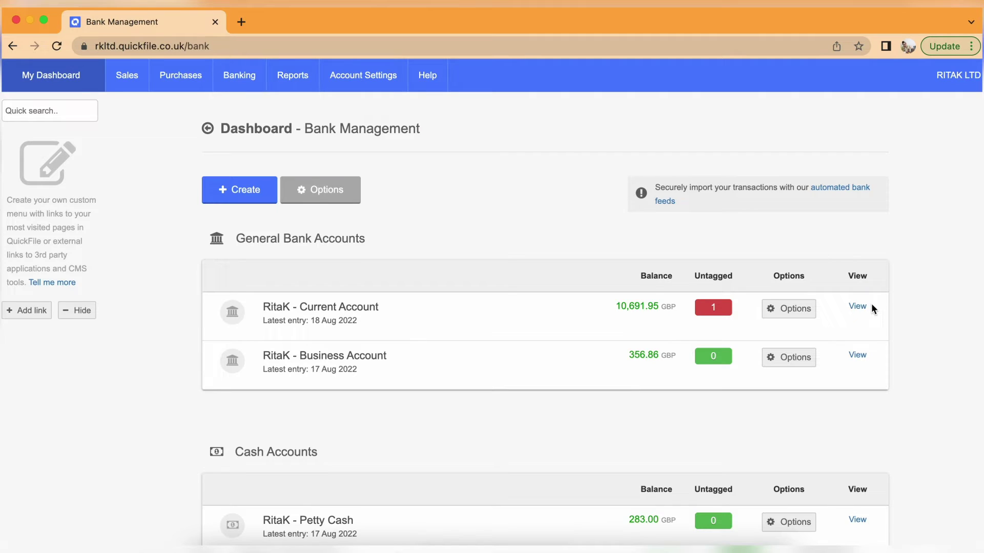
- Review the RitaK - Current Account statement, then bring up the Business Account's options
click(859, 307)
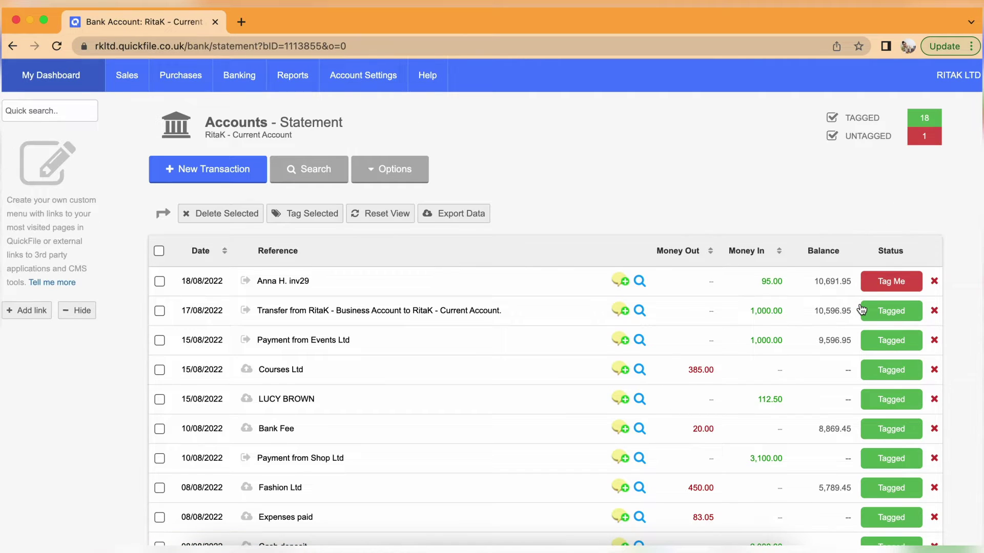
scroll(844, 263, down, 10)
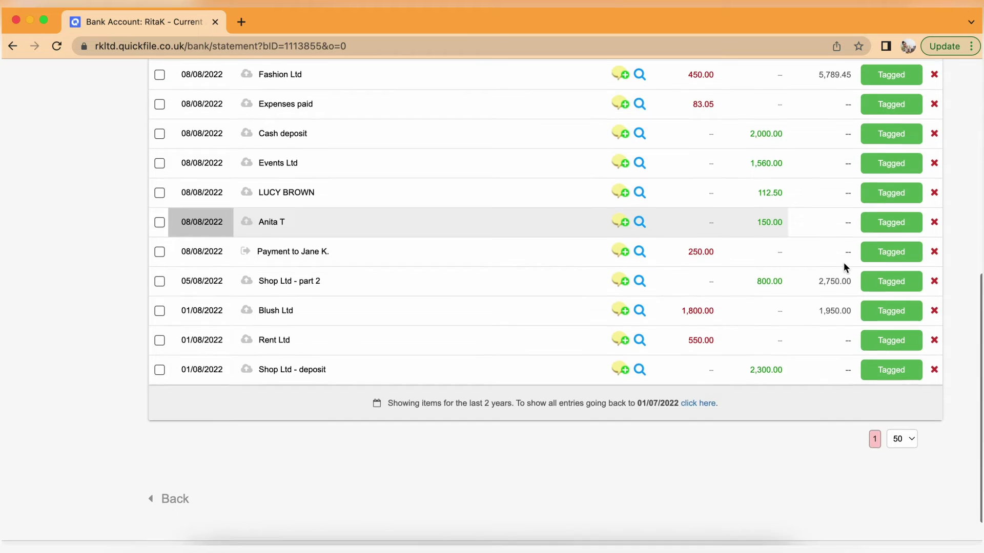
scroll(844, 262, up, 6)
scroll(843, 263, up, 3)
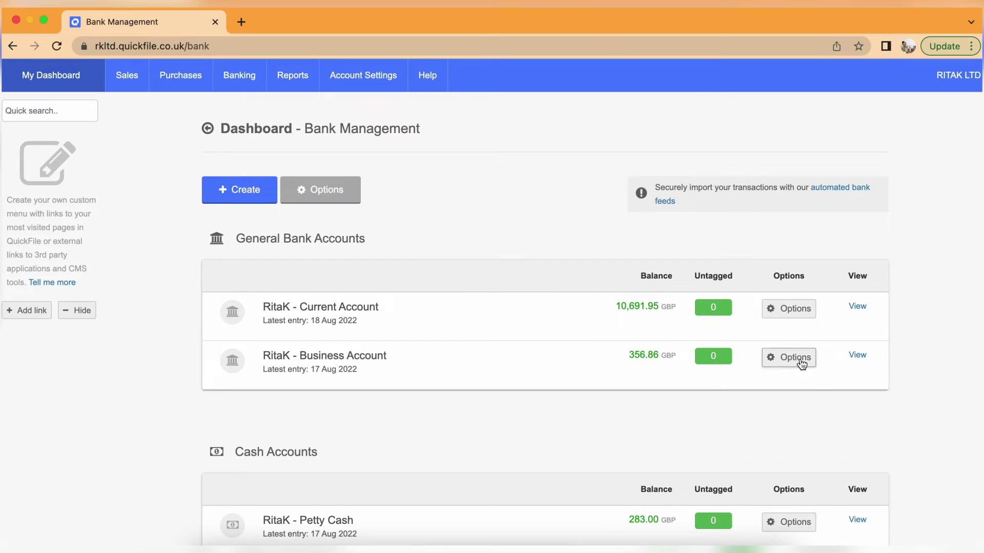
click(796, 360)
- Start a file import into the Business Account with bank Other and the CSV selected
click(784, 401)
click(391, 201)
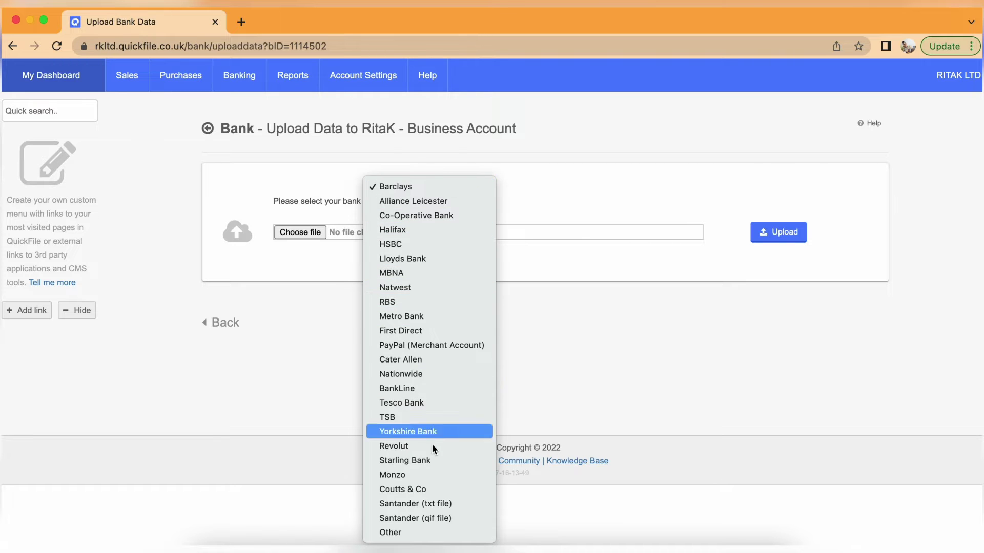
click(425, 533)
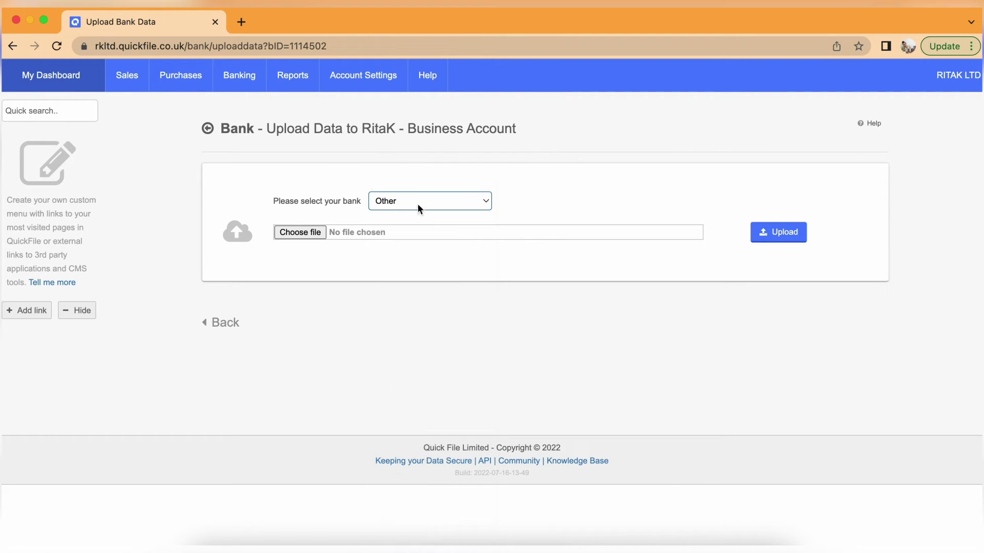
click(287, 234)
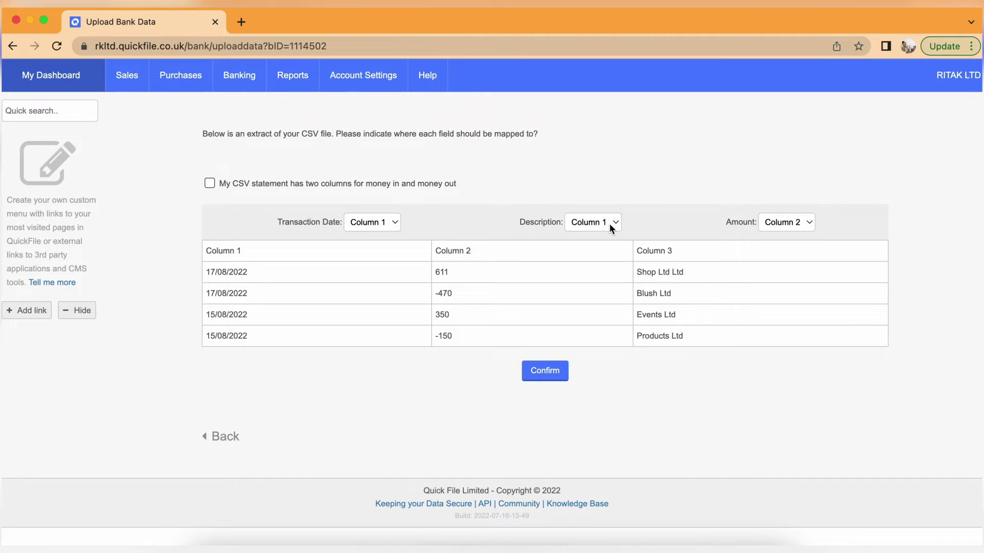
- Map Description to Column 3, confirm, and resolve the Events Ltd and Products Ltd conflicts
click(610, 224)
click(608, 253)
click(543, 371)
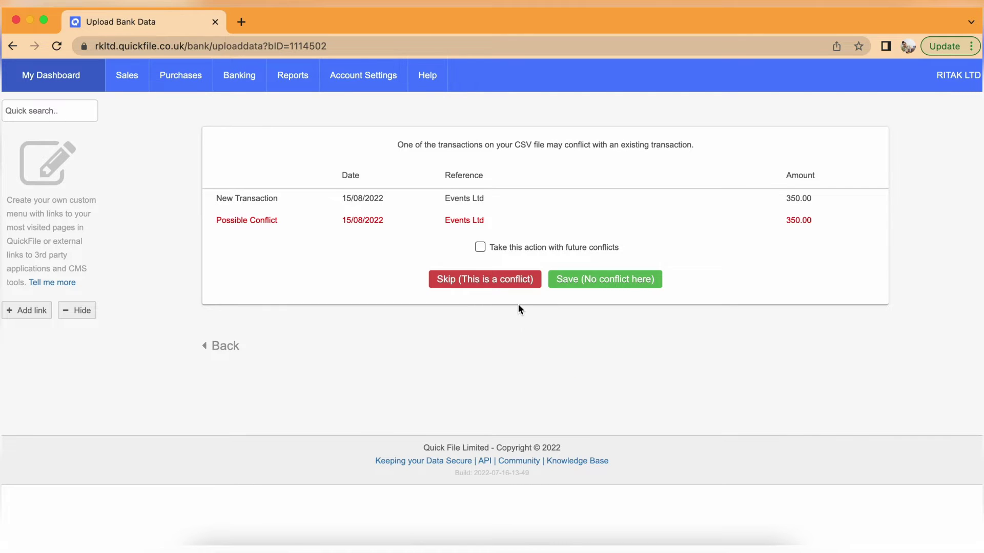
click(465, 283)
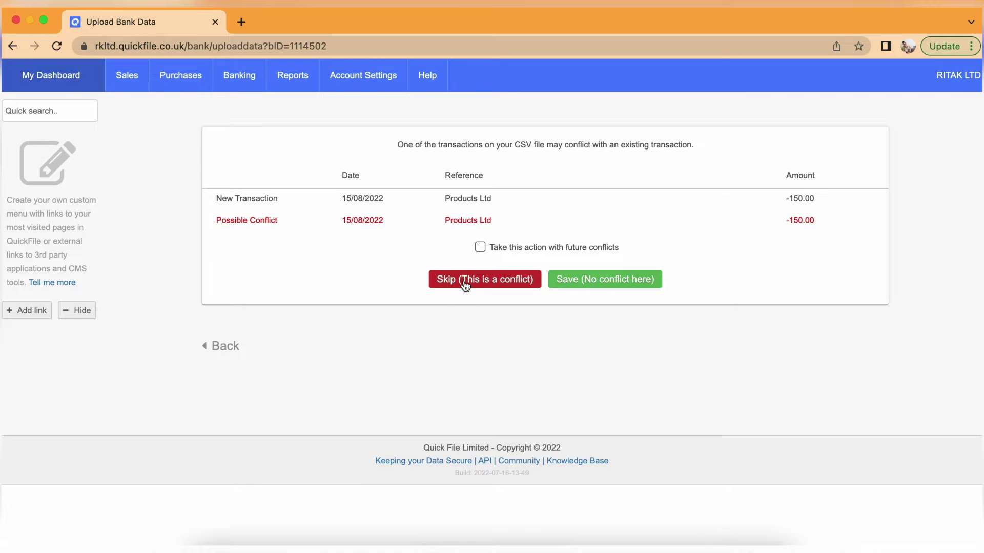
click(579, 282)
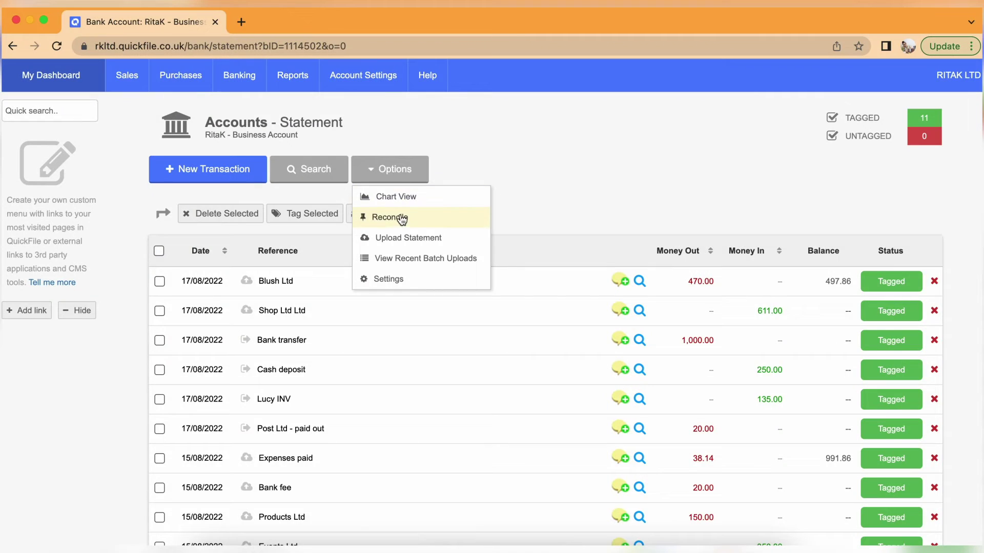
- Start the Business Account reconciliation for the period 01/08/2022 to 20/08/2022
click(401, 216)
click(326, 224)
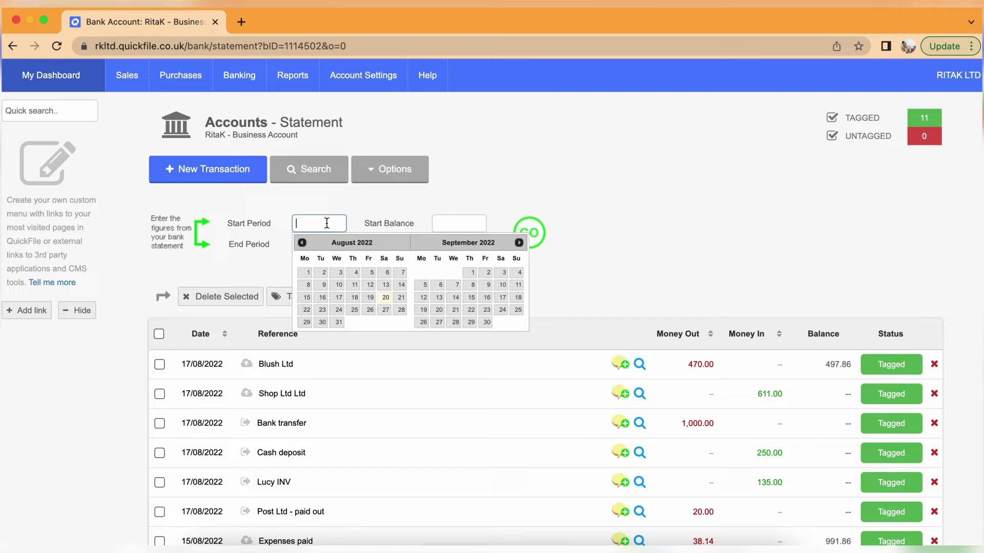
click(310, 273)
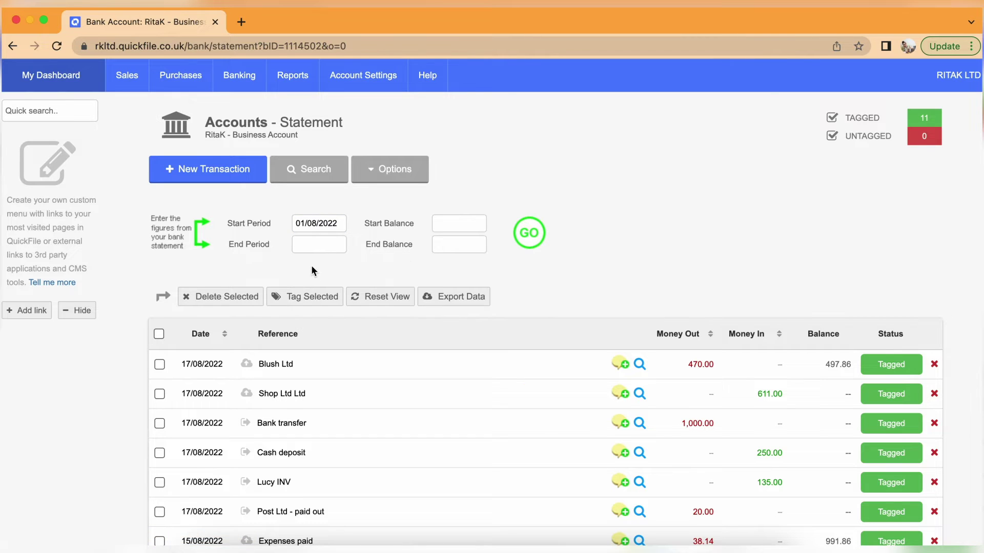
click(313, 245)
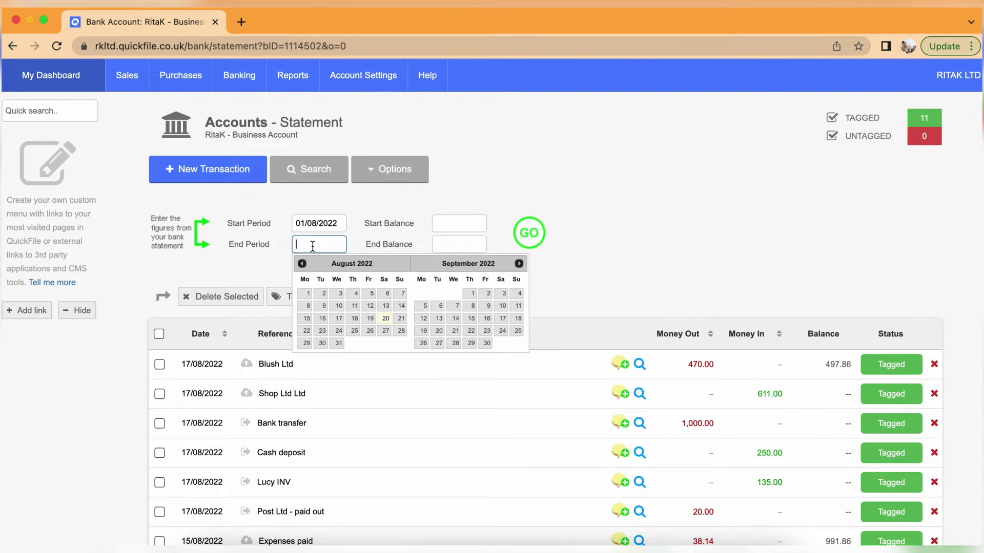
click(386, 320)
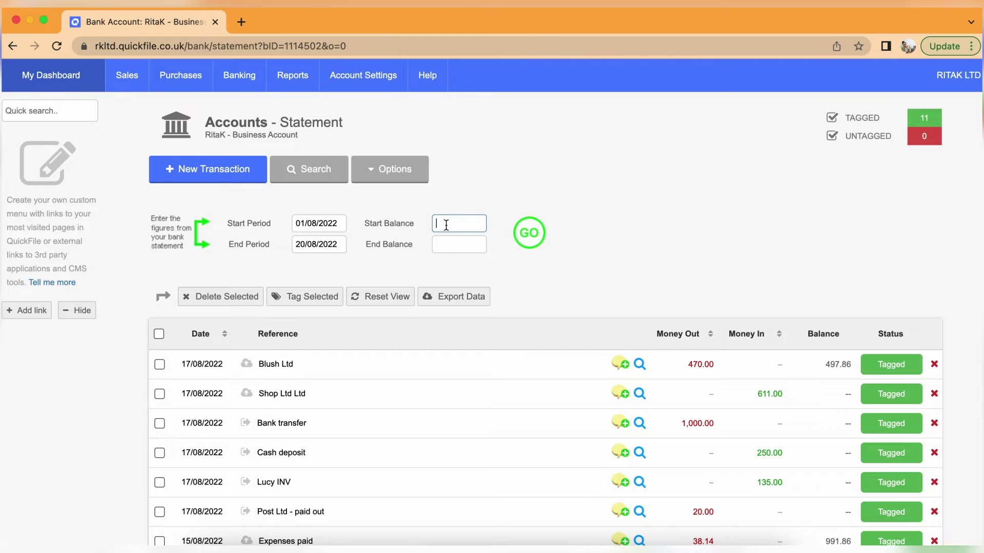